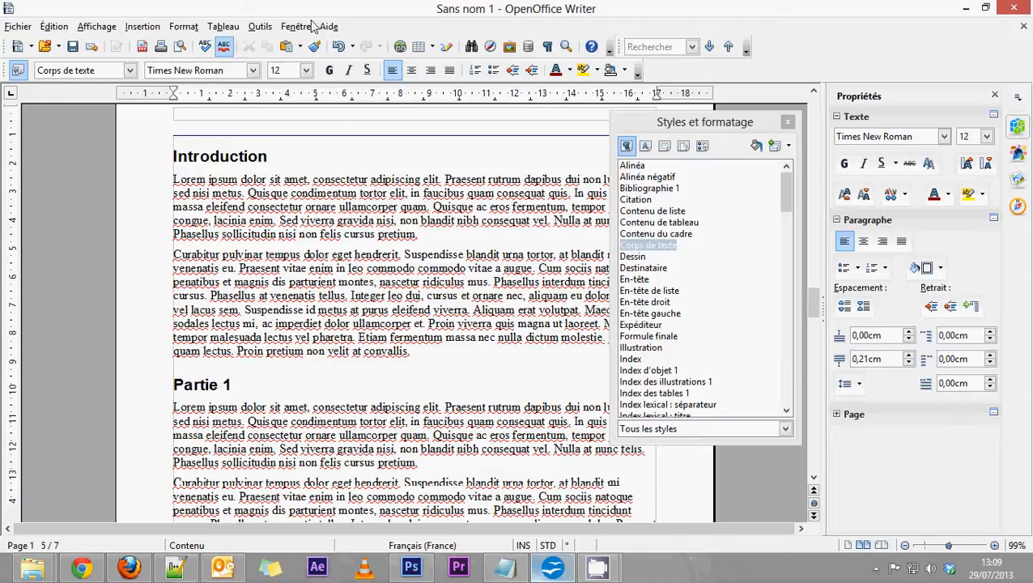
- Open the outline numbering settings for the document's chapters, showing the numbering options for each level
{"action": "left_click", "coordinate": [263, 27]}
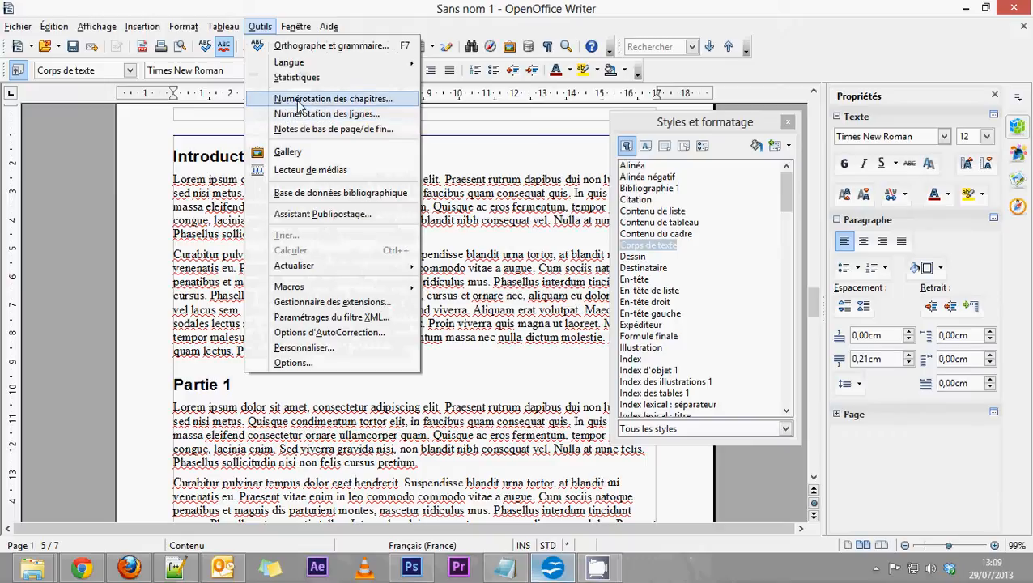
{"action": "left_click", "coordinate": [298, 100]}
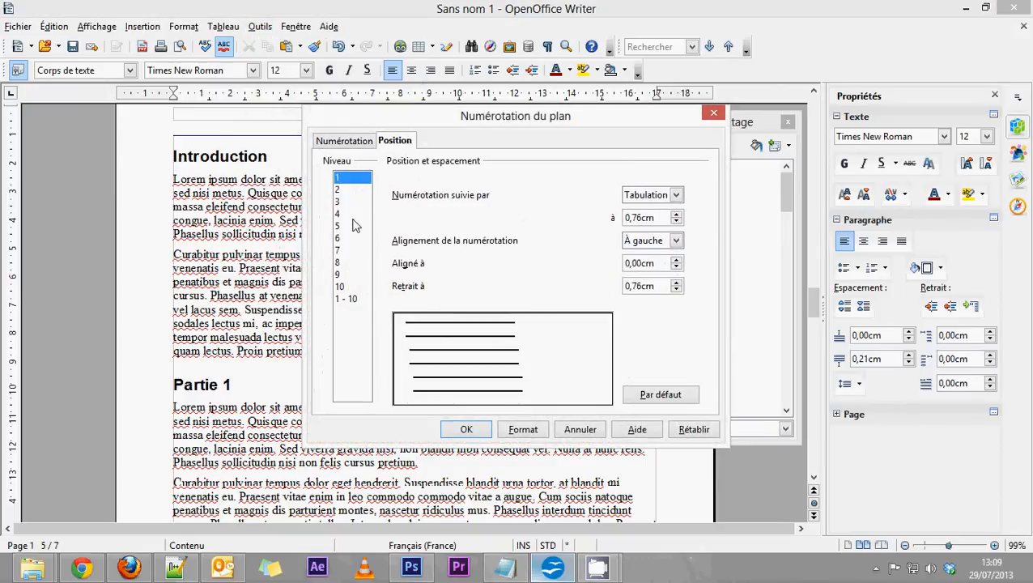
{"action": "left_click", "coordinate": [356, 144]}
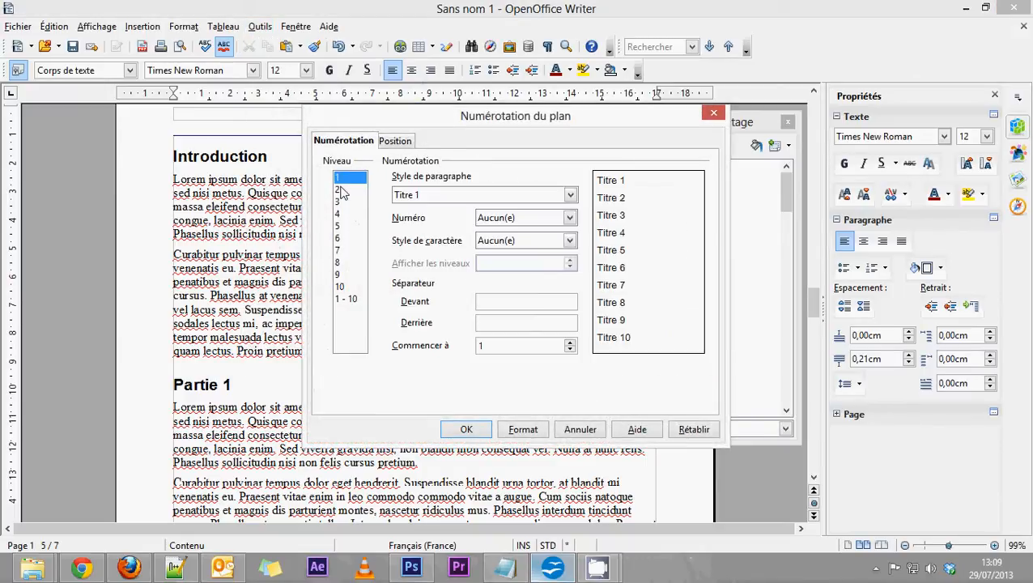
- Examine which paragraph style is assigned to outline levels 1 and 2
{"action": "left_click", "coordinate": [342, 190]}
{"action": "left_click", "coordinate": [343, 179]}
{"action": "left_click", "coordinate": [350, 189]}
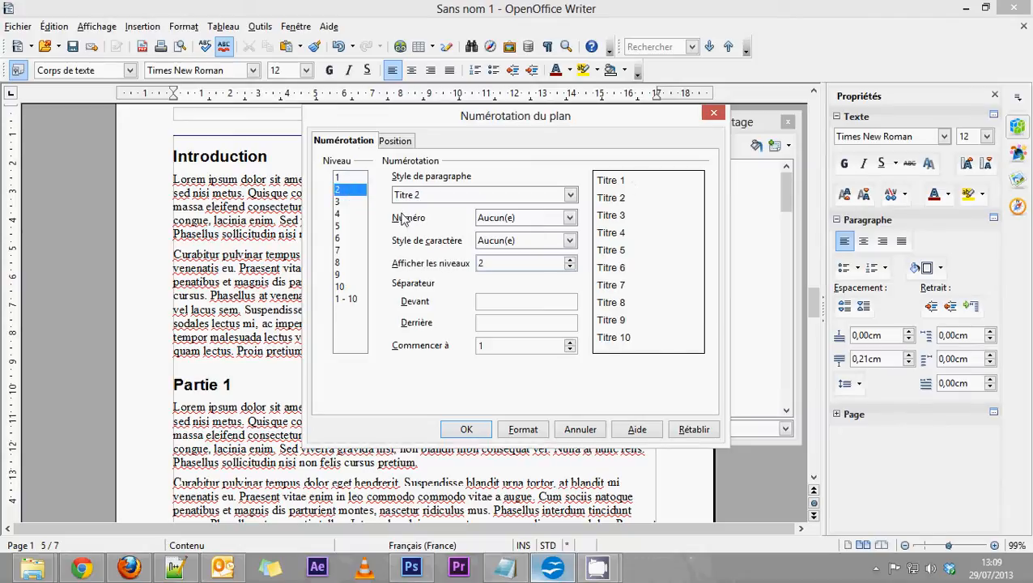
{"action": "left_click", "coordinate": [348, 179]}
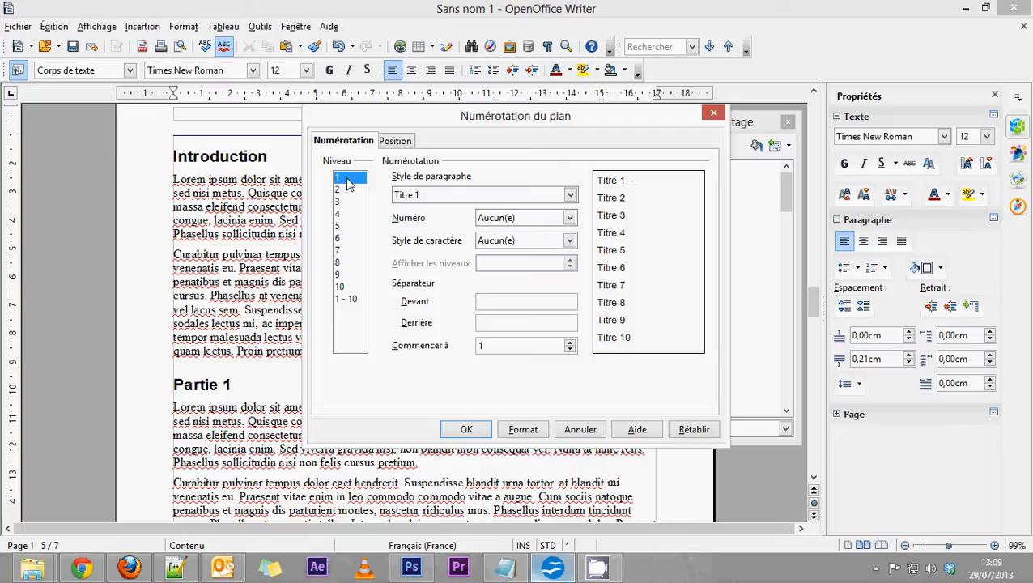
{"action": "left_click", "coordinate": [343, 190]}
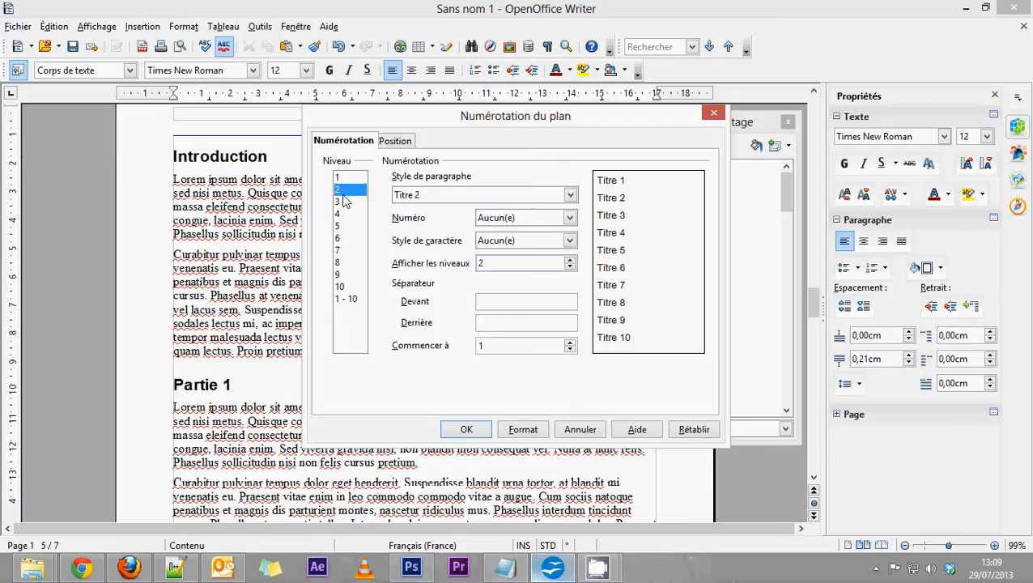
{"action": "left_click", "coordinate": [343, 178]}
{"action": "left_click", "coordinate": [342, 190]}
{"action": "left_click", "coordinate": [343, 178]}
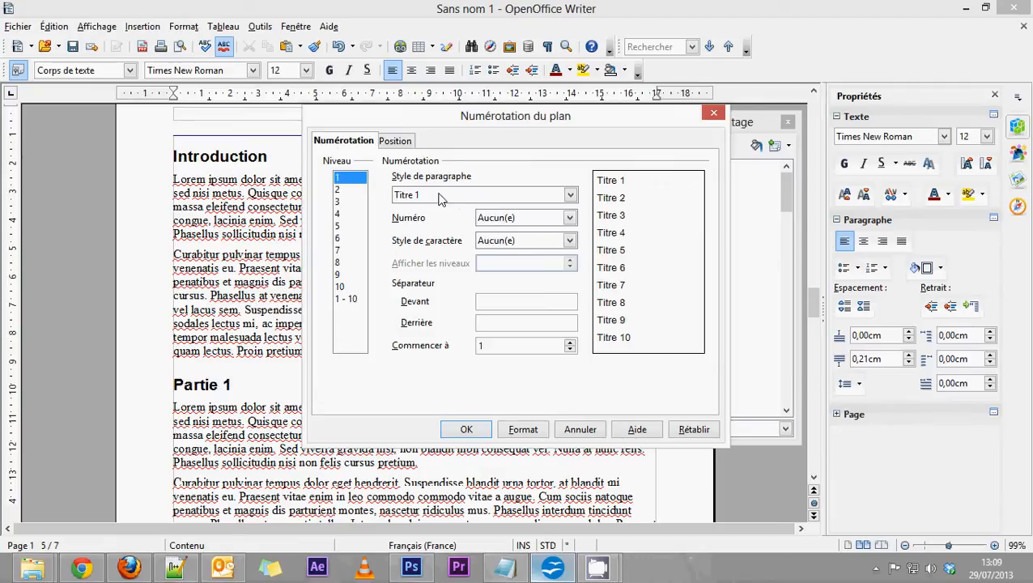
- Number level 1 headings with I, II, III, ... and add a dash separator before and after the number
{"action": "left_click", "coordinate": [501, 219]}
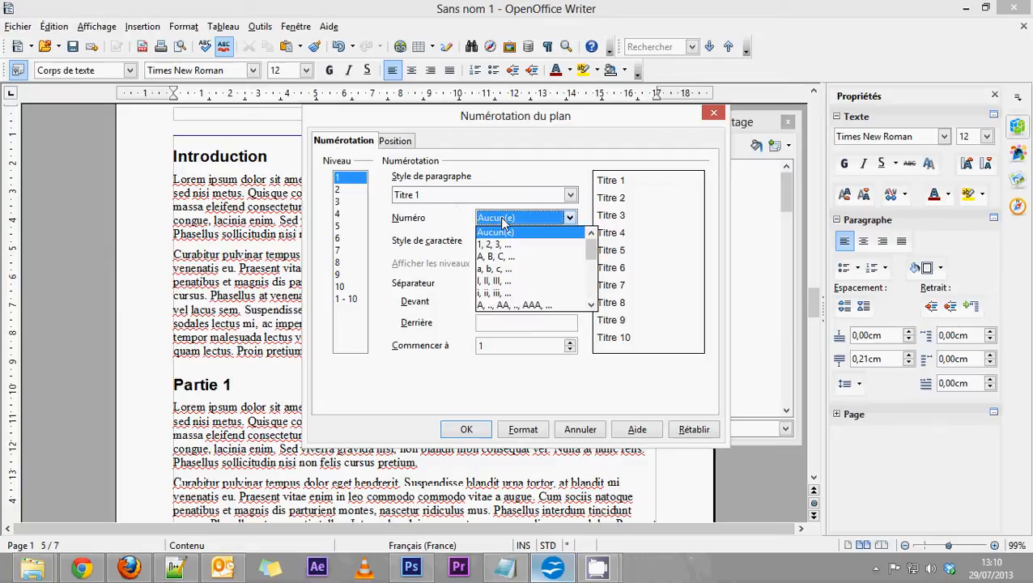
{"action": "left_click", "coordinate": [485, 282]}
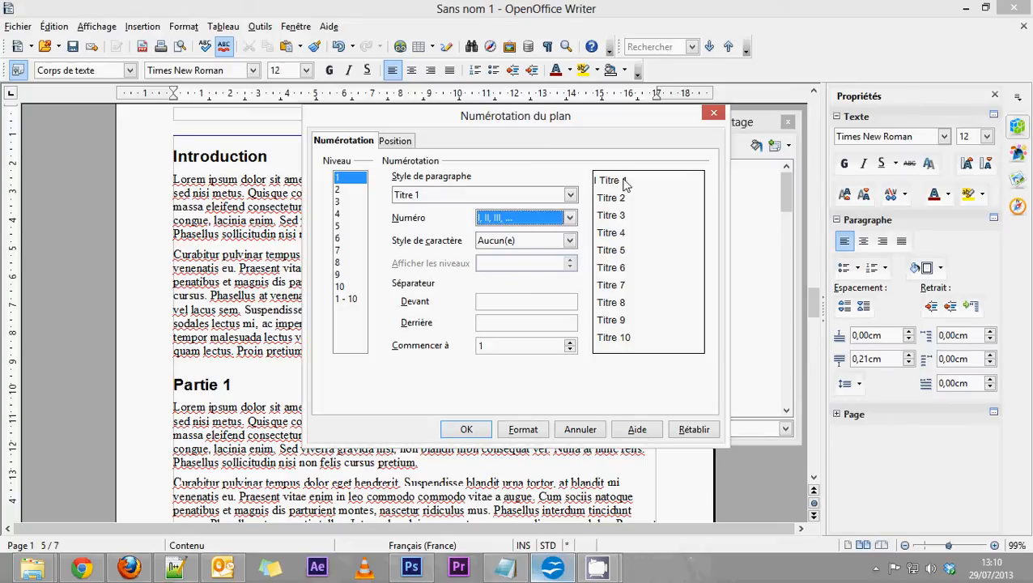
{"action": "left_click", "coordinate": [488, 321]}
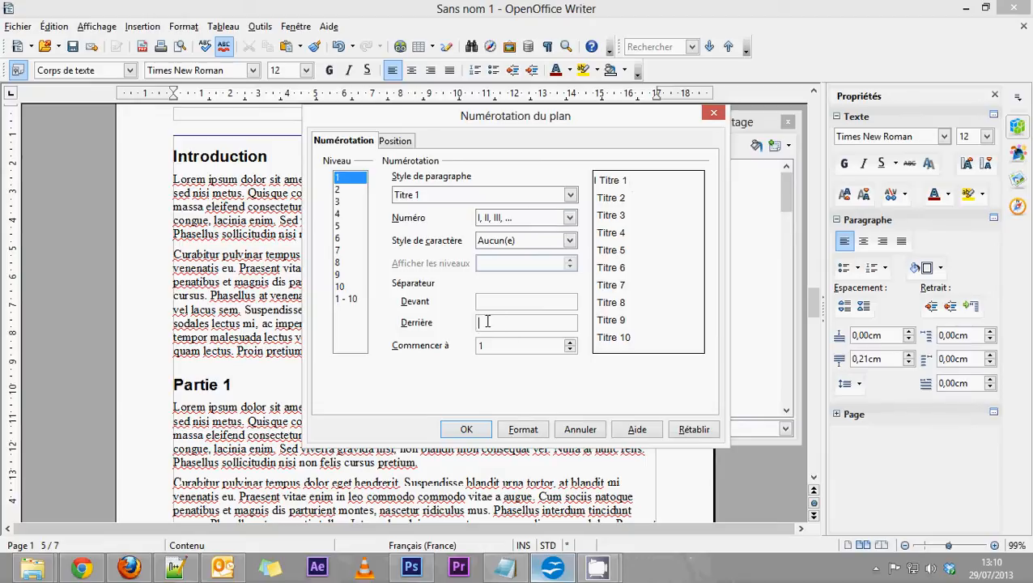
{"action": "type", "text": "-"}
{"action": "left_click", "coordinate": [485, 302]}
{"action": "type", "text": "-"}
{"action": "left_click", "coordinate": [484, 322]}
{"action": "key", "text": "BackSpace"}
{"action": "key", "text": "Left"}
{"action": "left_click_drag", "start_coordinate": [495, 341], "coordinate": [470, 345]}
{"action": "left_click", "coordinate": [502, 344]}
- Number level 2 headings with 1, 2, 3, ..., followed by a closing parenthesis and showing only one level
{"action": "left_click", "coordinate": [340, 189]}
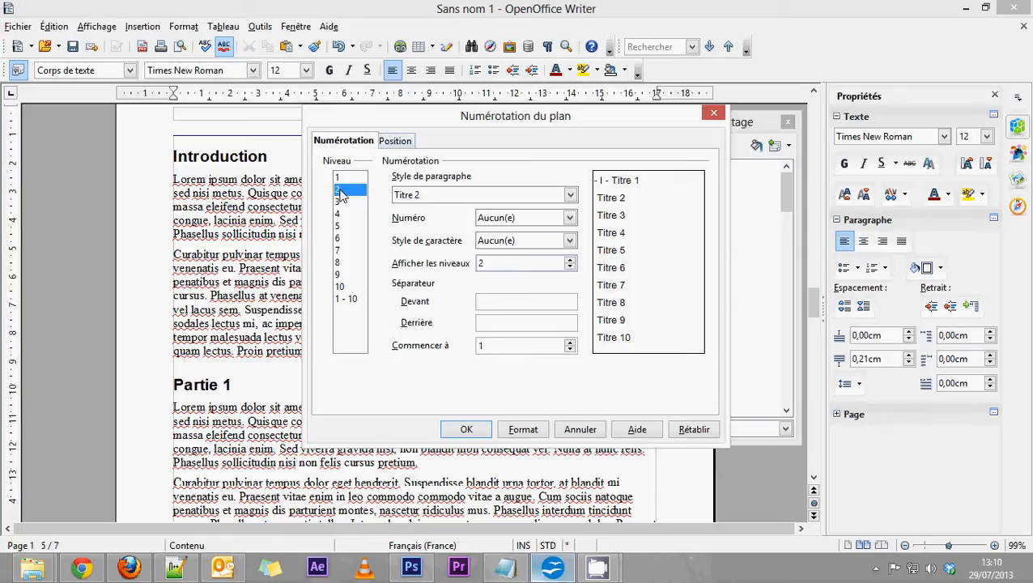
{"action": "left_click", "coordinate": [570, 217]}
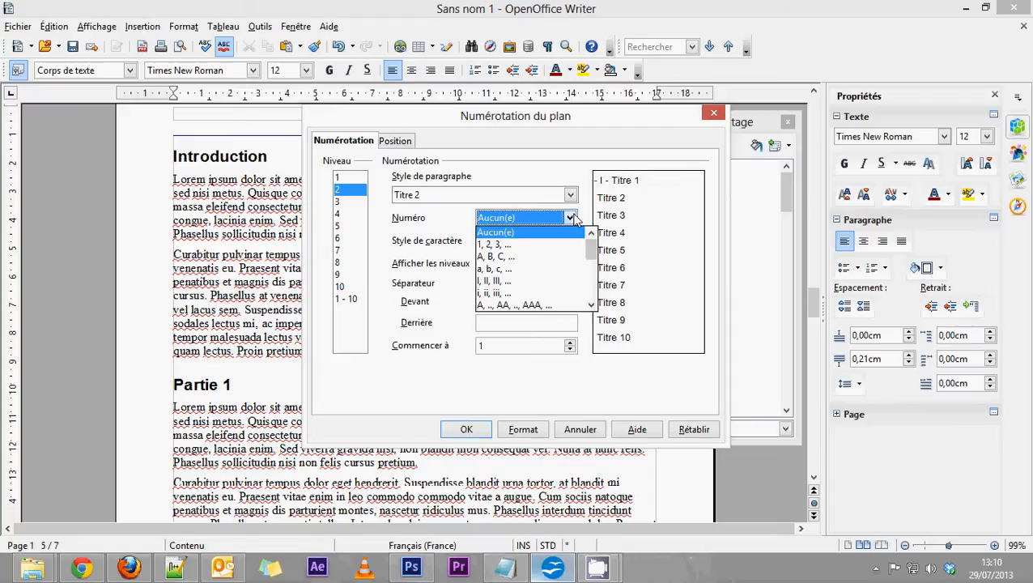
{"action": "left_click", "coordinate": [494, 244]}
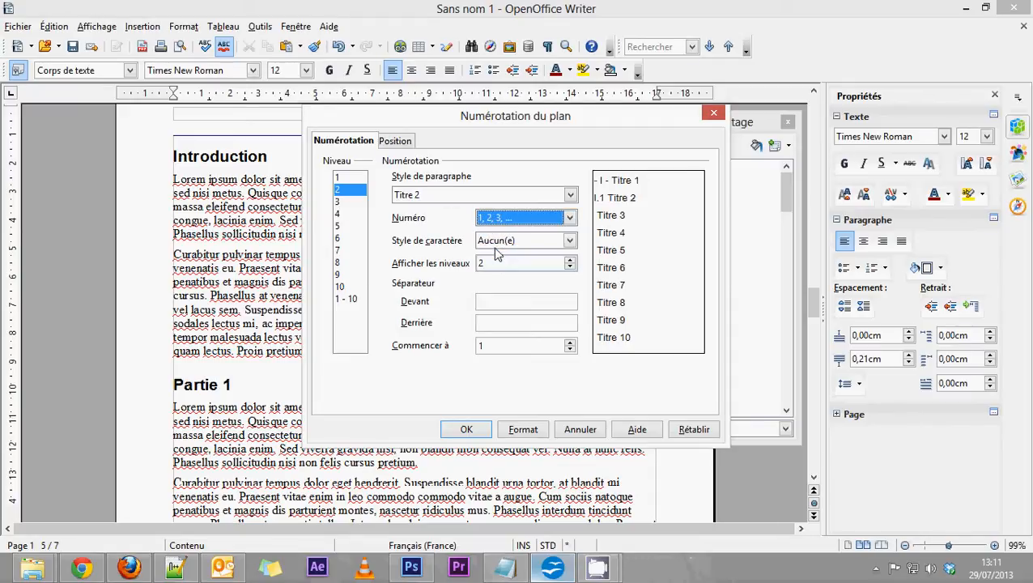
{"action": "left_click", "coordinate": [490, 321]}
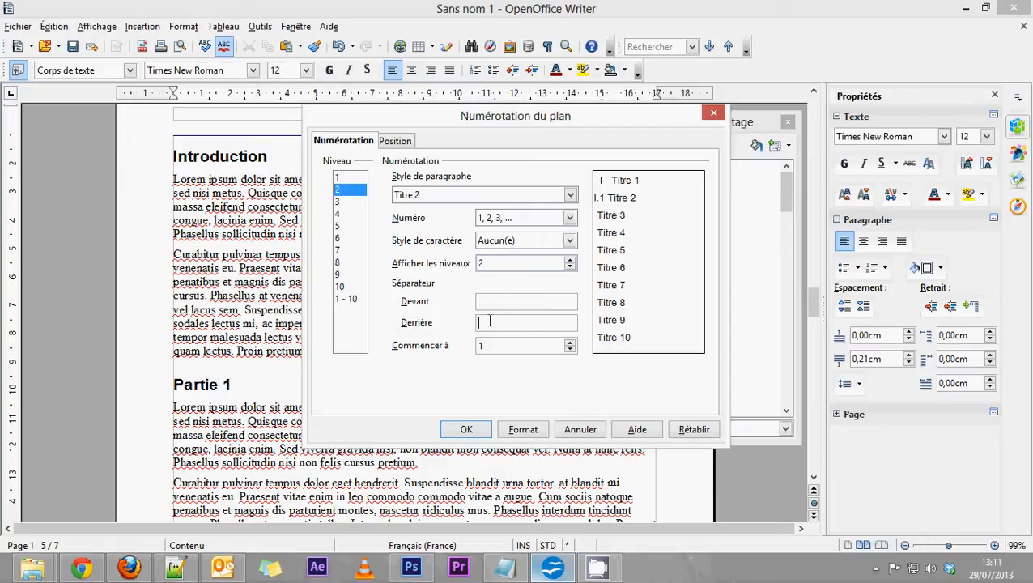
{"action": "type", "text": ")"}
{"action": "key", "text": "BackSpace"}
{"action": "left_click", "coordinate": [570, 267]}
- Set level 2's numbering position to a 1,5 cm tab stop and 1 cm alignment, and apply the outline numbering
{"action": "left_click", "coordinate": [397, 144]}
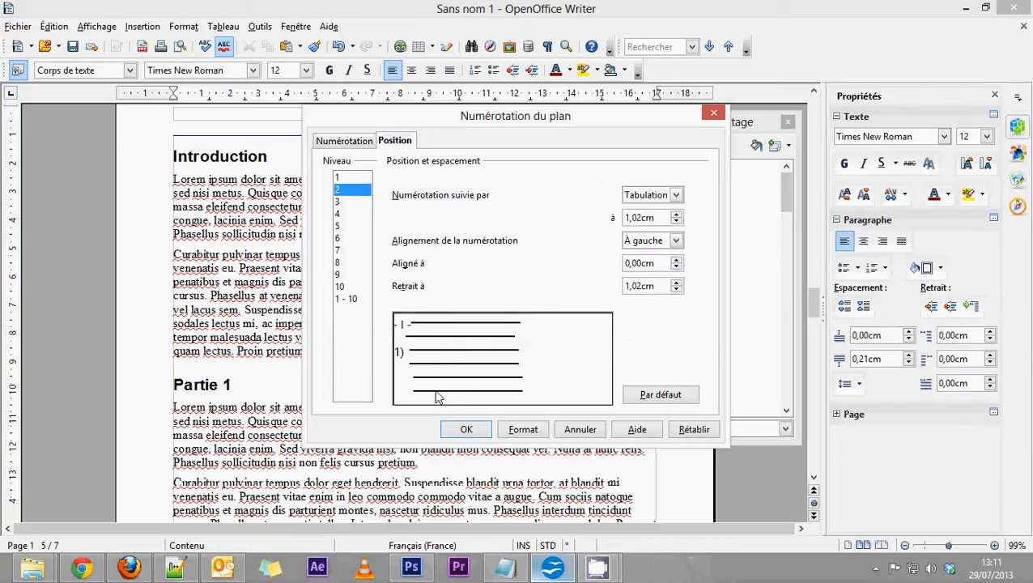
{"action": "left_click", "coordinate": [340, 178]}
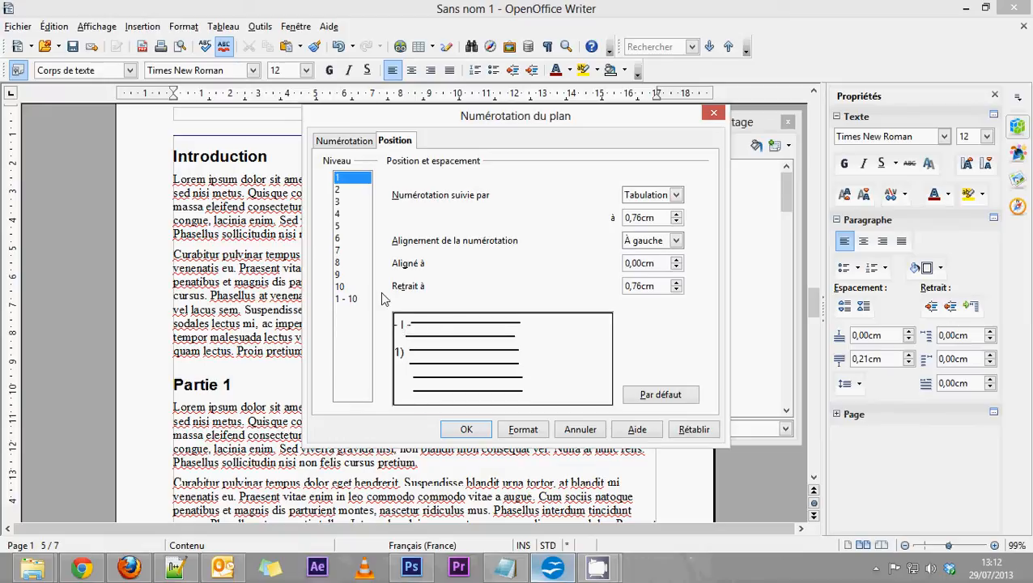
{"action": "left_click", "coordinate": [339, 190]}
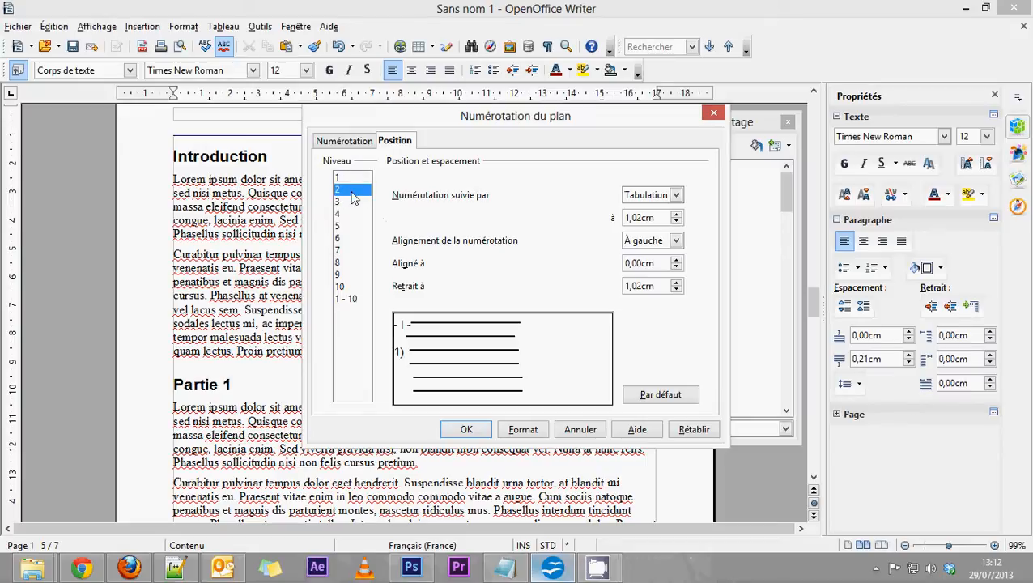
{"action": "left_click_drag", "start_coordinate": [663, 218], "coordinate": [588, 216]}
{"action": "type", "text": "1,5"}
{"action": "left_click", "coordinate": [655, 263]}
{"action": "left_click_drag", "start_coordinate": [656, 263], "coordinate": [565, 269]}
{"action": "type", "text": "1"}
{"action": "left_click", "coordinate": [647, 217]}
{"action": "left_click", "coordinate": [465, 429]}
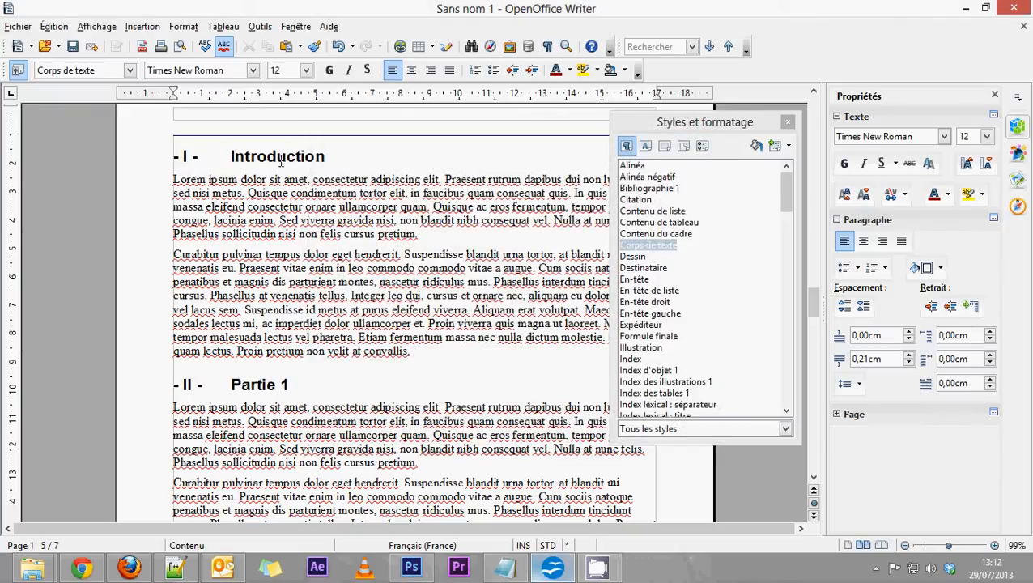
- Review the numbering of the headings and subheadings throughout the document, from Introduction to Conclusion
{"action": "scroll", "coordinate": [224, 281], "scroll_direction": "down", "scroll_amount": 8}
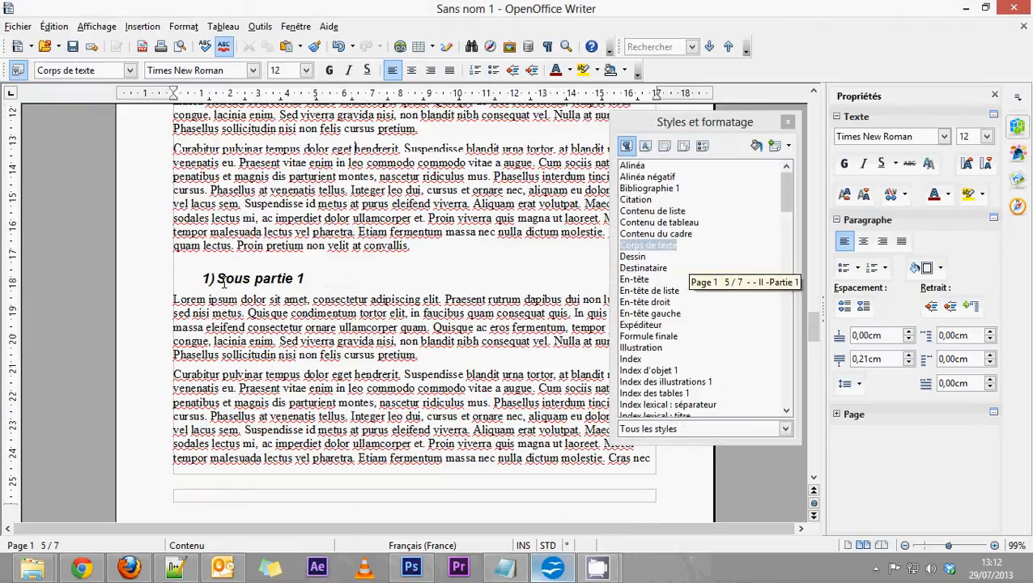
{"action": "scroll", "coordinate": [223, 282], "scroll_direction": "down", "scroll_amount": 10}
{"action": "scroll", "coordinate": [222, 289], "scroll_direction": "up", "scroll_amount": 4}
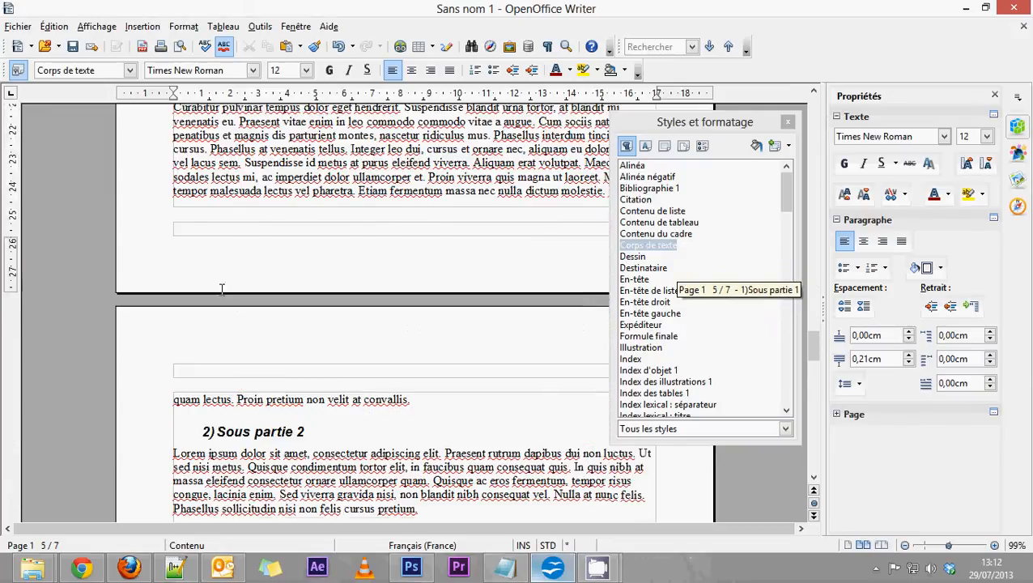
{"action": "scroll", "coordinate": [221, 289], "scroll_direction": "up", "scroll_amount": 6}
{"action": "scroll", "coordinate": [223, 289], "scroll_direction": "down", "scroll_amount": 4}
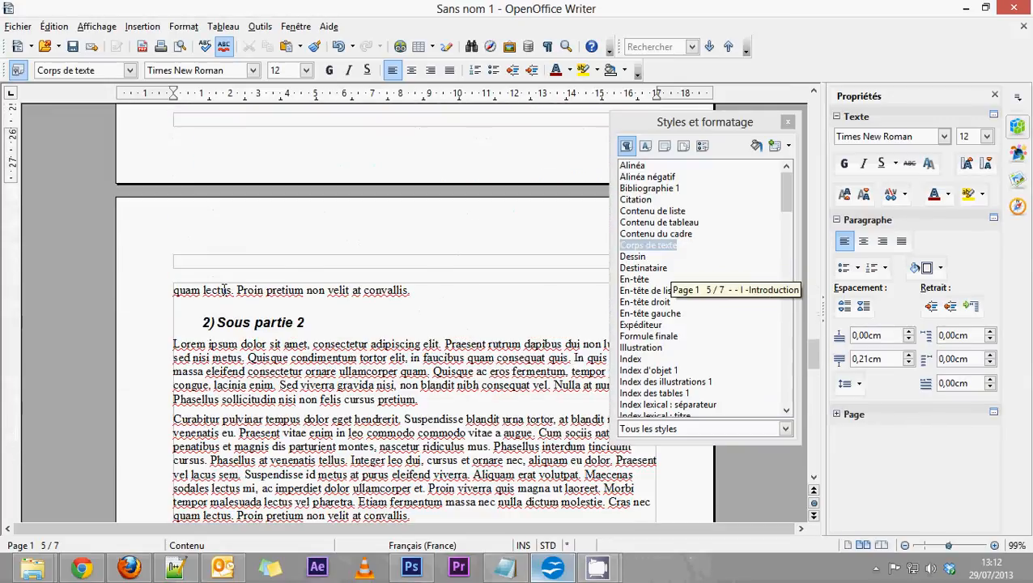
{"action": "scroll", "coordinate": [223, 290], "scroll_direction": "down", "scroll_amount": 8}
{"action": "scroll", "coordinate": [224, 290], "scroll_direction": "down", "scroll_amount": 6}
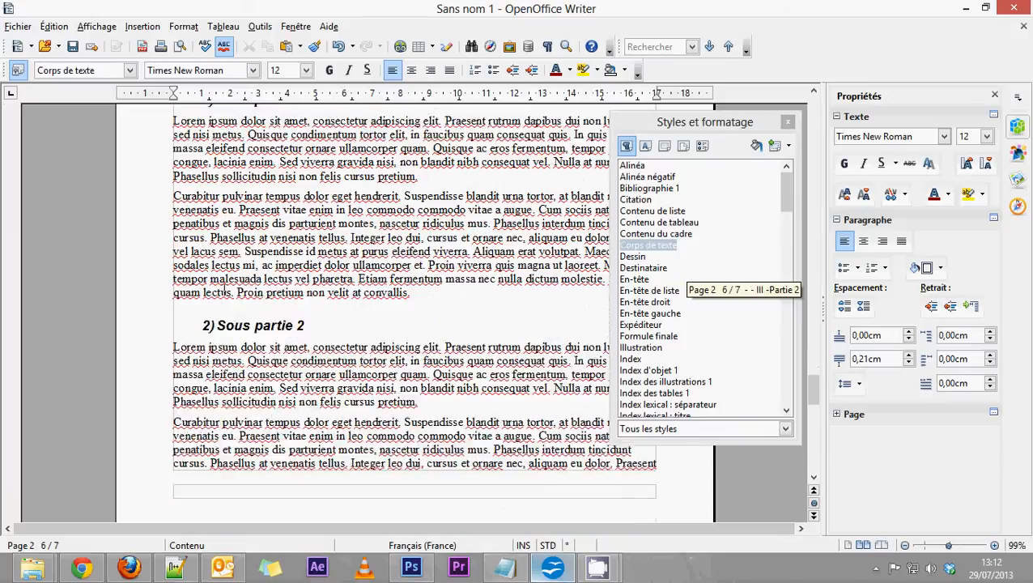
{"action": "scroll", "coordinate": [223, 290], "scroll_direction": "up", "scroll_amount": 4}
{"action": "scroll", "coordinate": [224, 289], "scroll_direction": "up", "scroll_amount": 2}
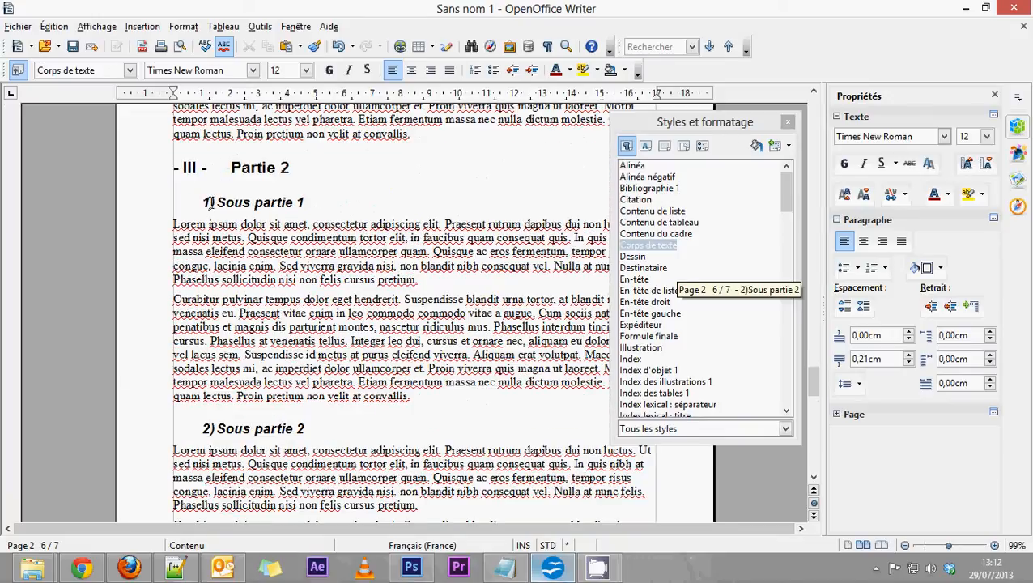
{"action": "left_click", "coordinate": [207, 203]}
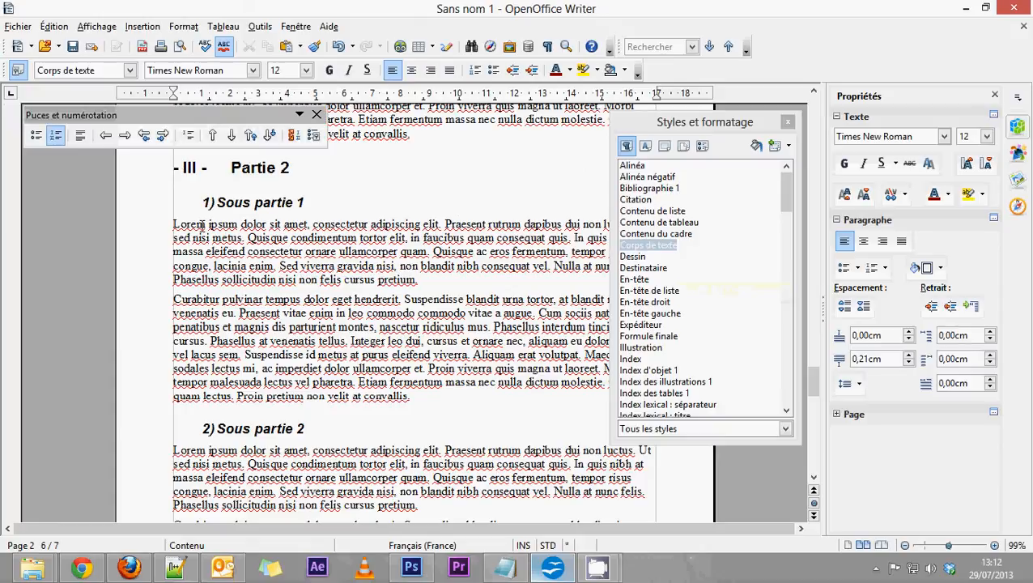
{"action": "scroll", "coordinate": [273, 357], "scroll_direction": "down", "scroll_amount": 3}
{"action": "scroll", "coordinate": [273, 357], "scroll_direction": "down", "scroll_amount": 4}
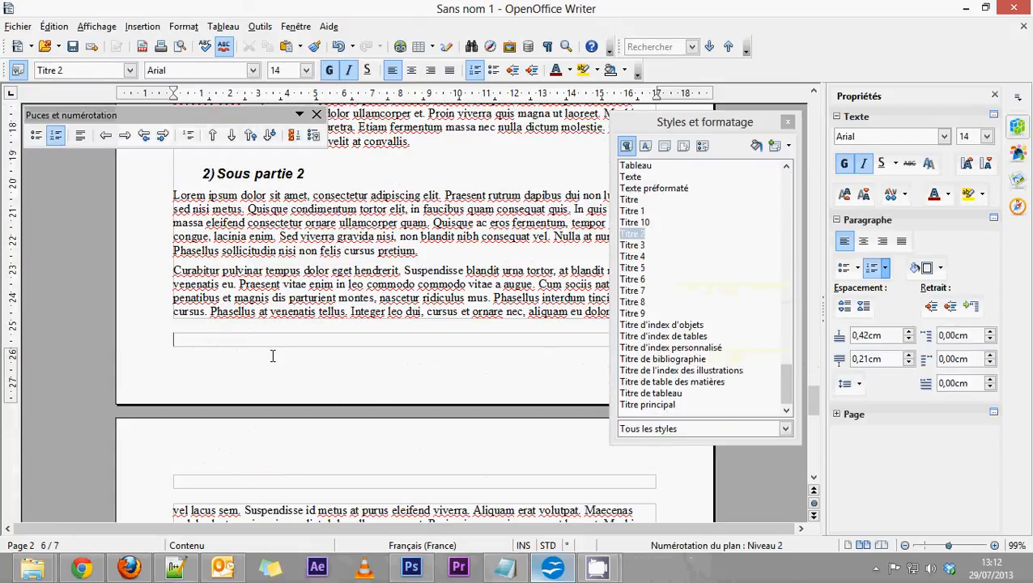
{"action": "left_click", "coordinate": [271, 355]}
{"action": "scroll", "coordinate": [272, 355], "scroll_direction": "down", "scroll_amount": 3}
{"action": "scroll", "coordinate": [286, 395], "scroll_direction": "down", "scroll_amount": 3}
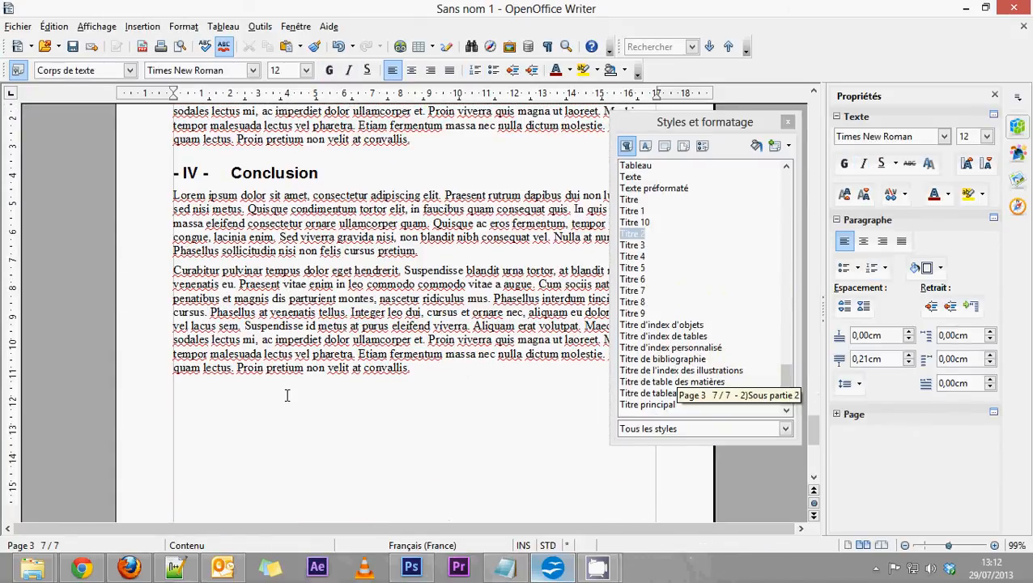
{"action": "scroll", "coordinate": [286, 395], "scroll_direction": "up", "scroll_amount": 10}
{"action": "scroll", "coordinate": [286, 395], "scroll_direction": "up", "scroll_amount": 20}
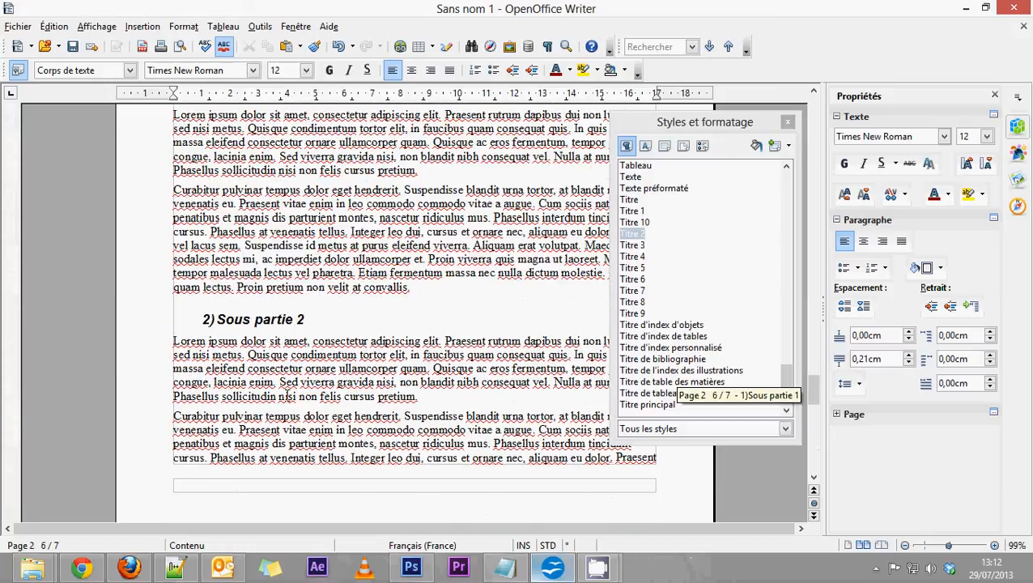
{"action": "scroll", "coordinate": [287, 394], "scroll_direction": "up", "scroll_amount": 15}
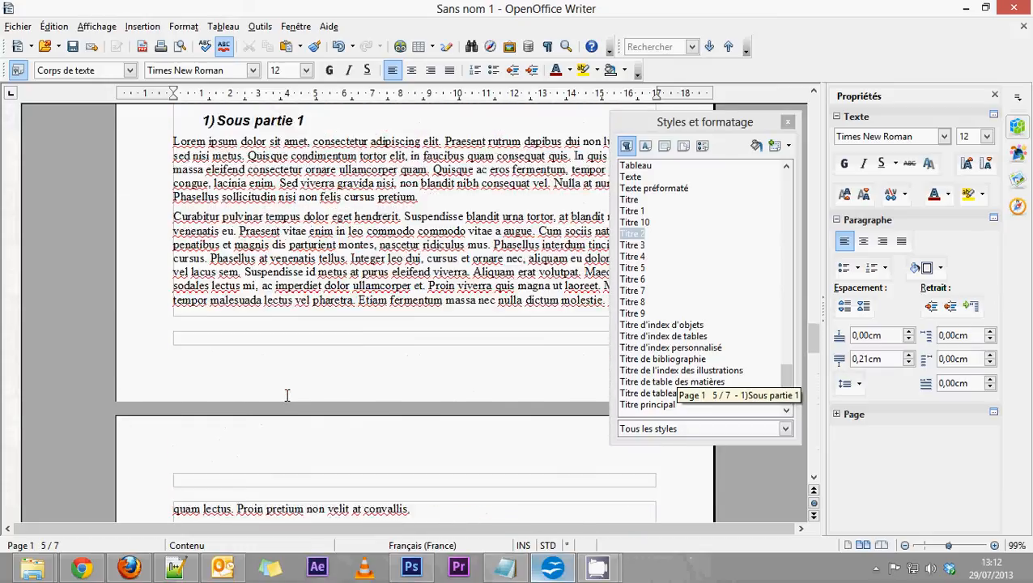
{"action": "scroll", "coordinate": [274, 380], "scroll_direction": "up", "scroll_amount": 3}
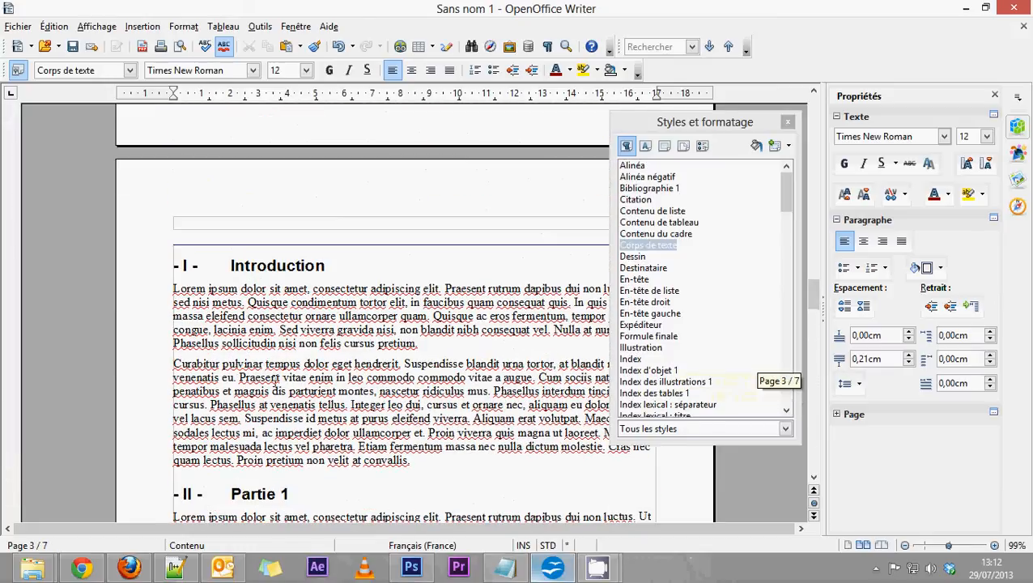